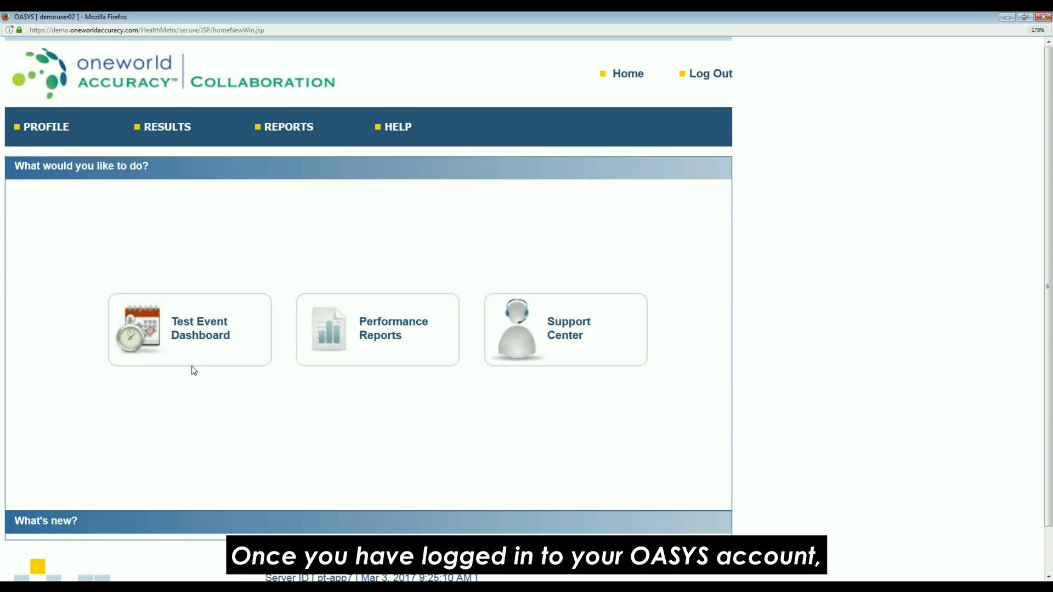
- Go from the Test Event Dashboard to the BCHE435 Chemistry/Immunoassay results page
left_click(192, 332)
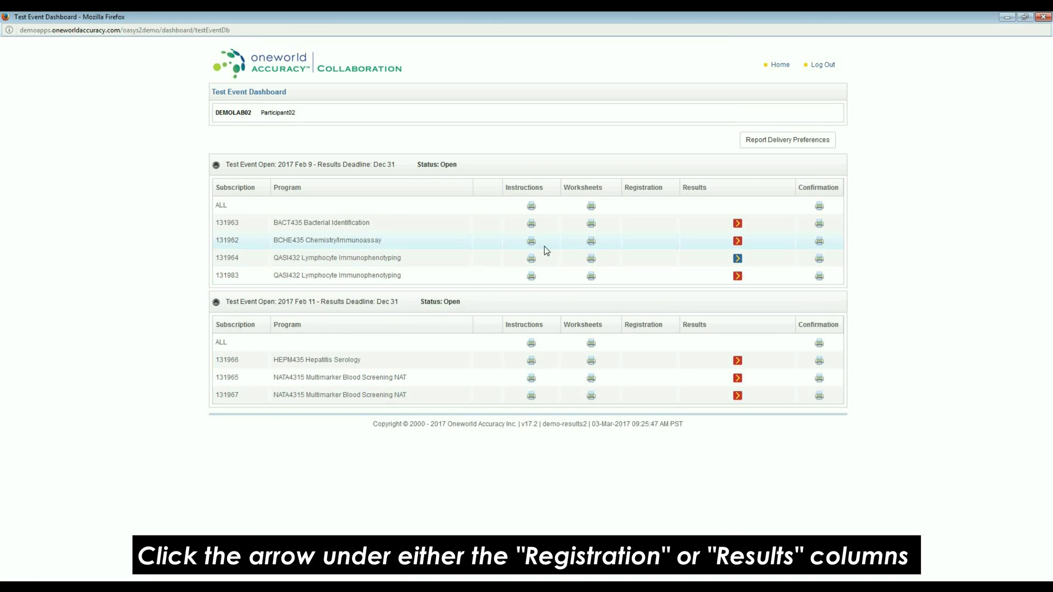
left_click(738, 242)
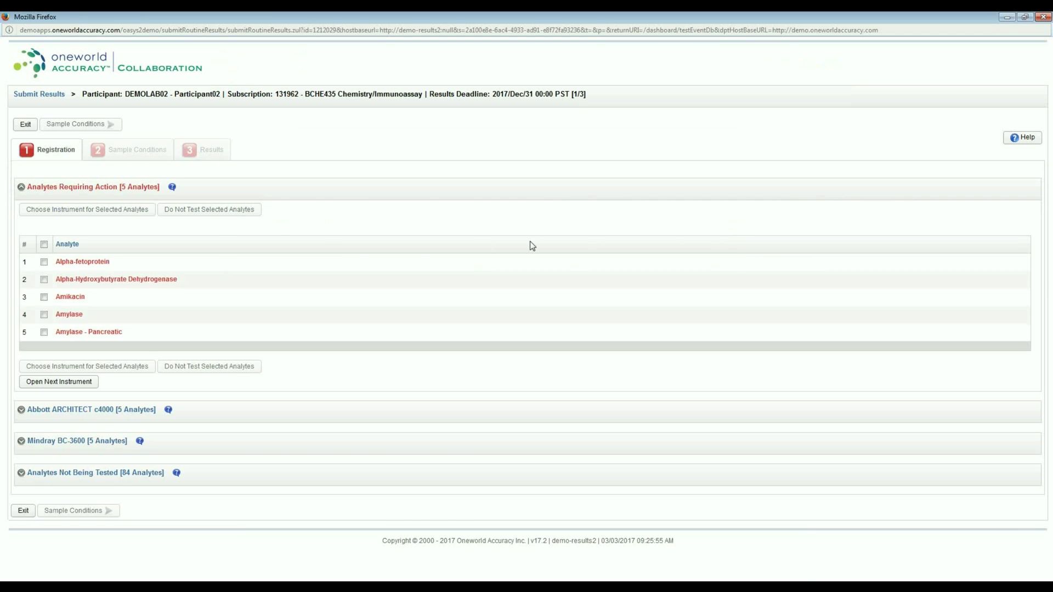
- Select Non-prostatic, Prostatic and Total Acid Phosphatase and request an instrument change
left_click(22, 412)
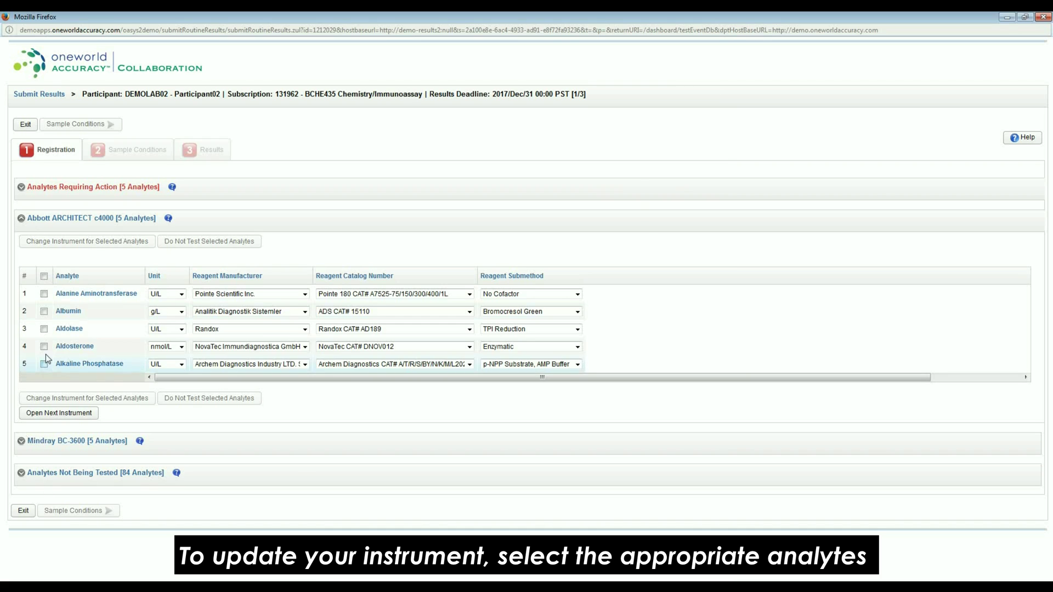
left_click(37, 414)
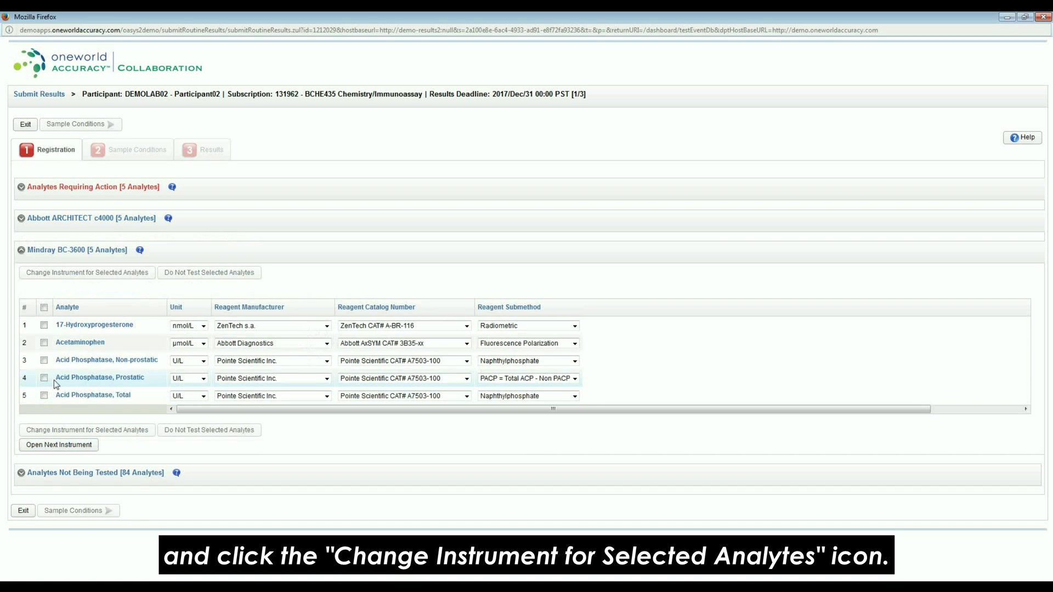
left_click(43, 360)
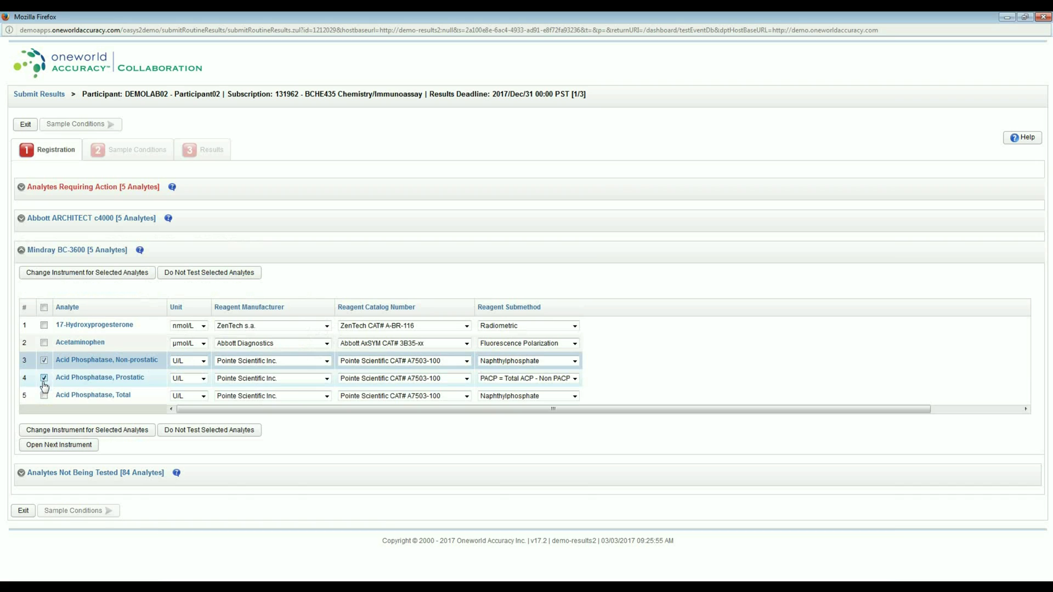
left_click(44, 378)
left_click(76, 276)
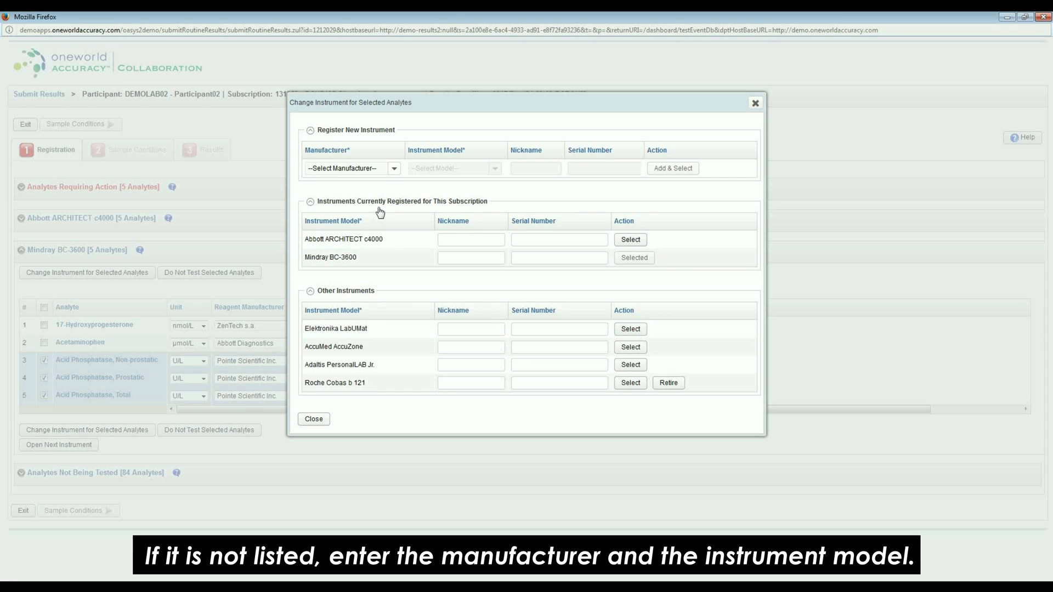
- Pick Abbott Diagnostics ARCHITECT c16000, then try and cancel a 'not listed' manufacturer request
left_click(394, 170)
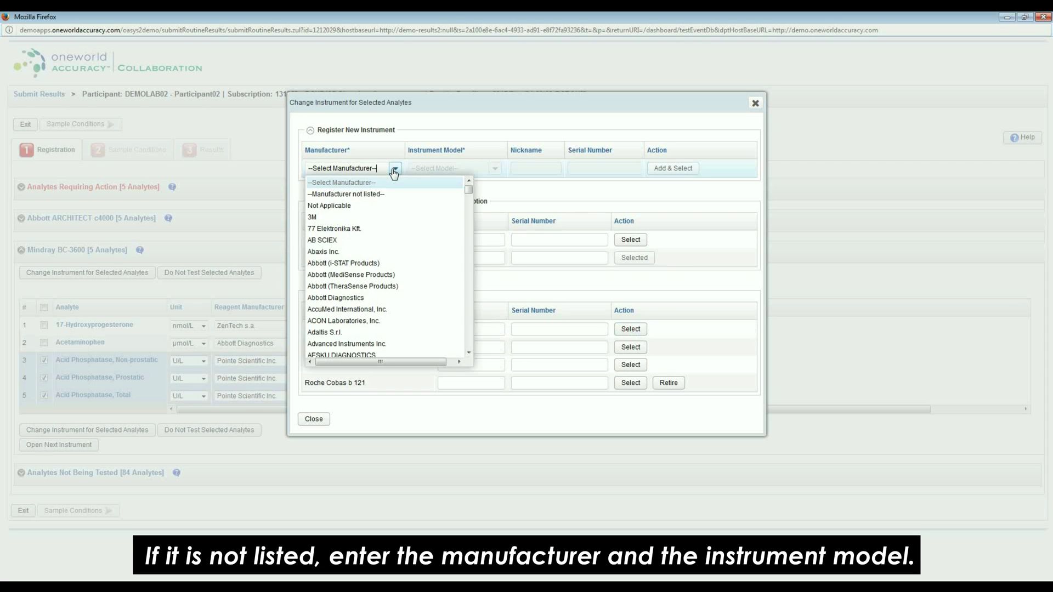
left_click(370, 298)
left_click(494, 169)
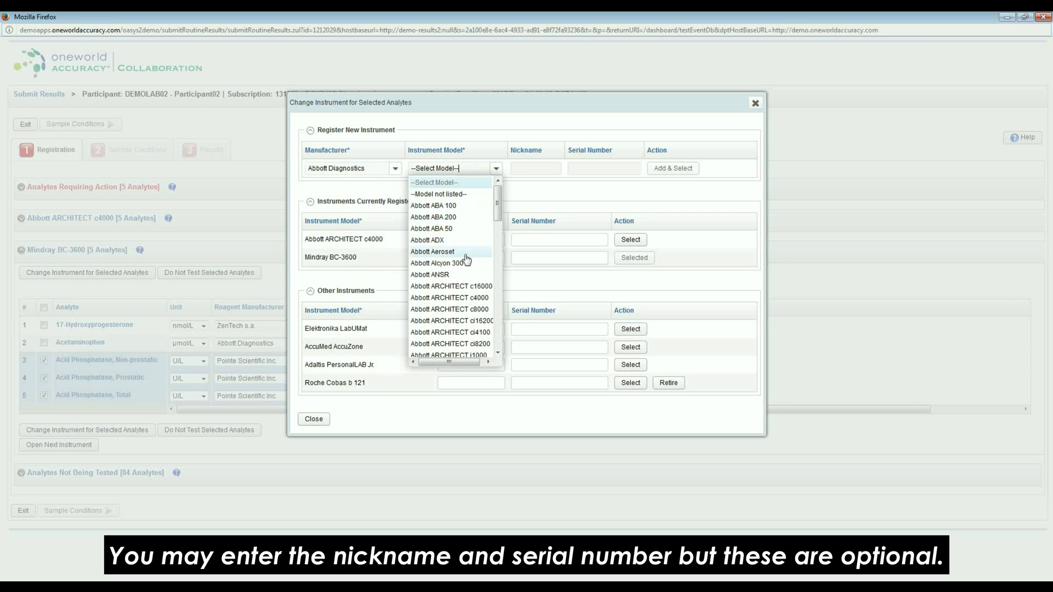
left_click(472, 287)
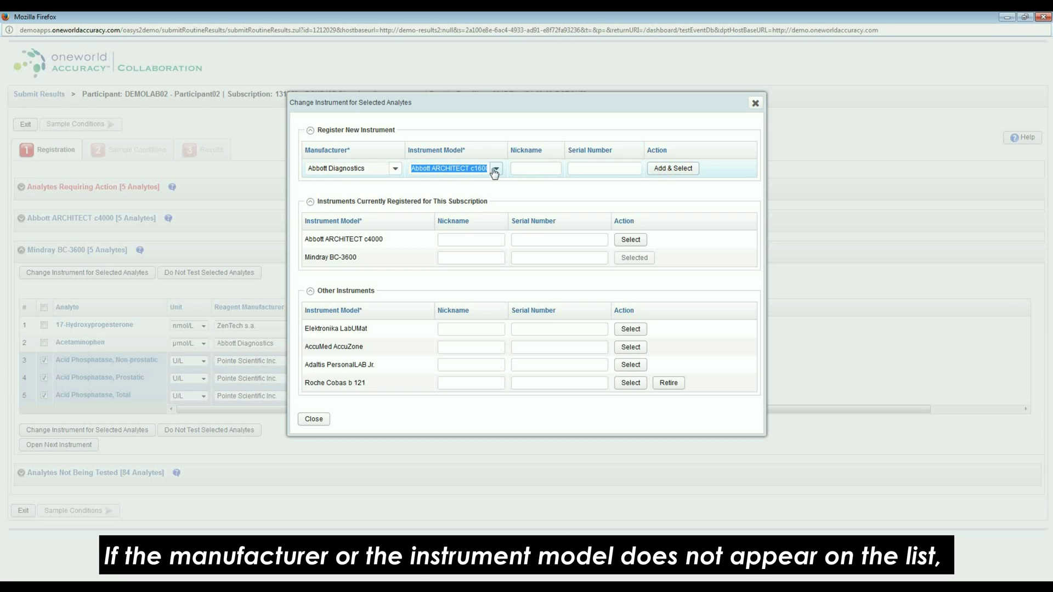
left_click(396, 170)
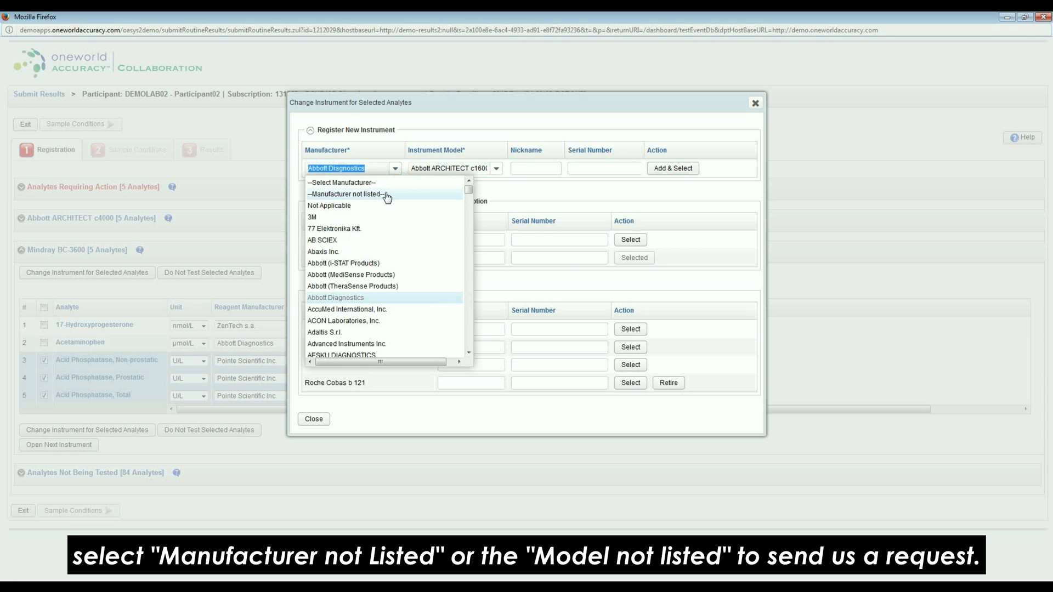
left_click(386, 196)
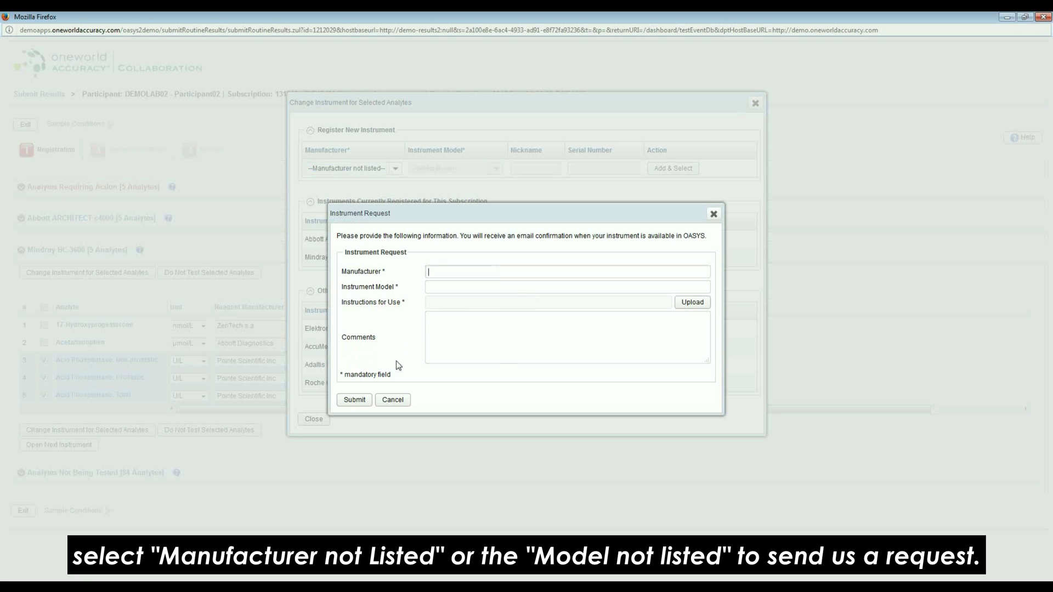
left_click(402, 402)
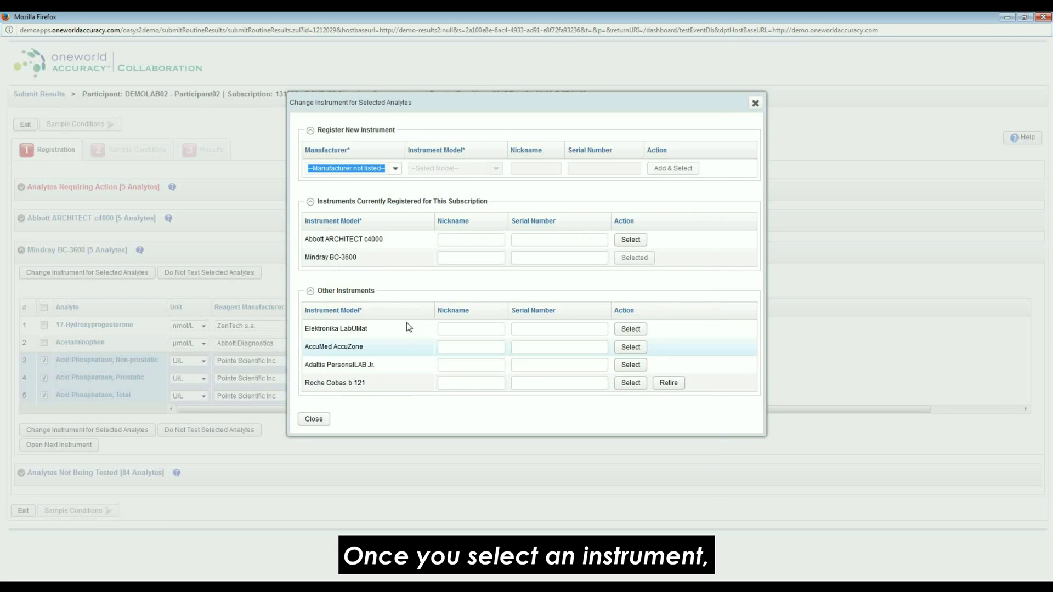
- Reselect Abbott Diagnostics ARCHITECT c16000 and register it for the three Acid Phosphatase analytes
left_click(395, 168)
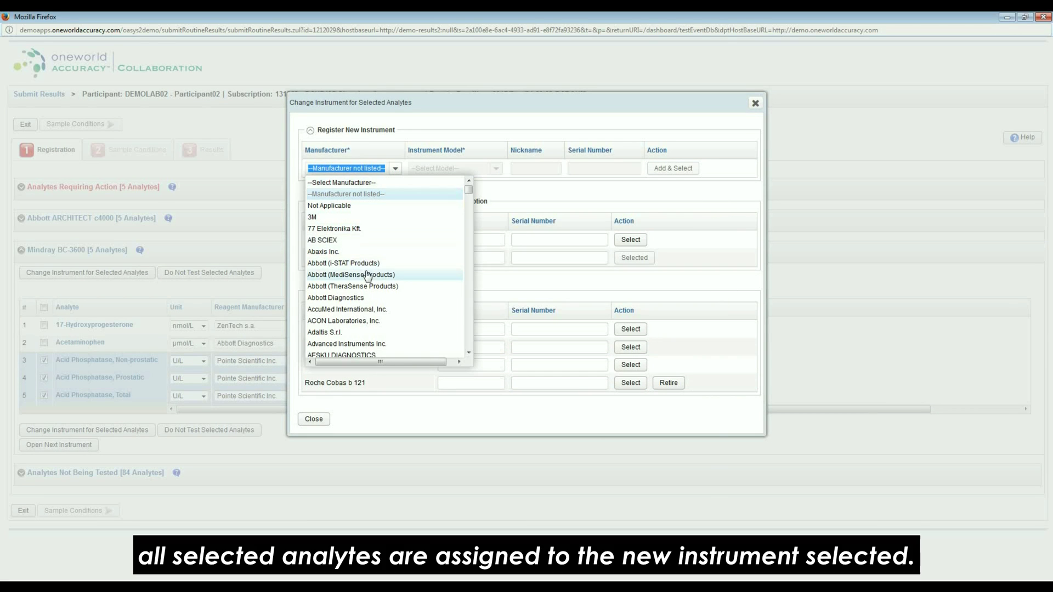
left_click(365, 298)
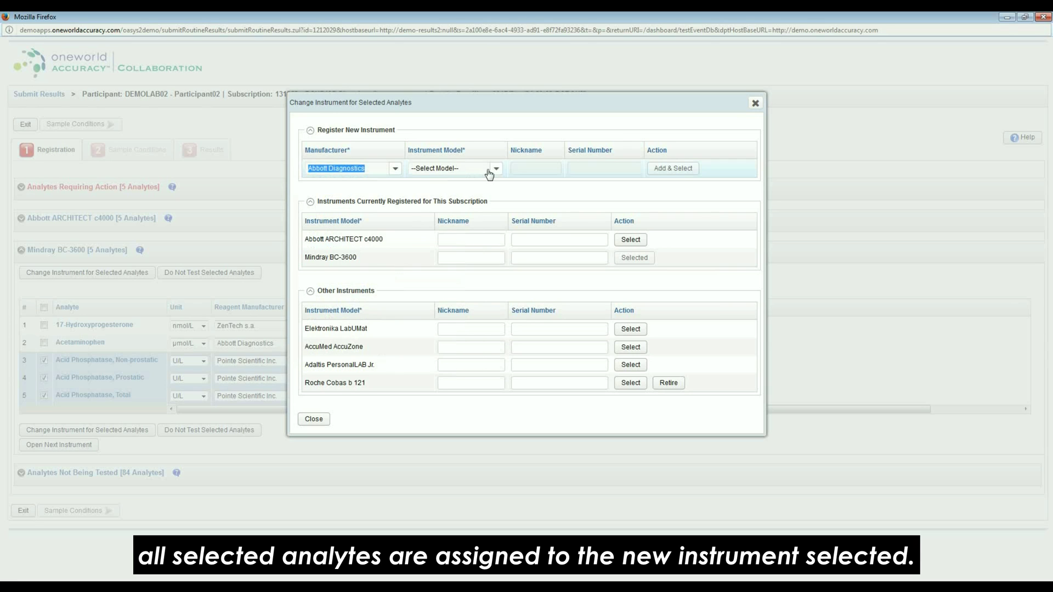
left_click(495, 168)
left_click(450, 287)
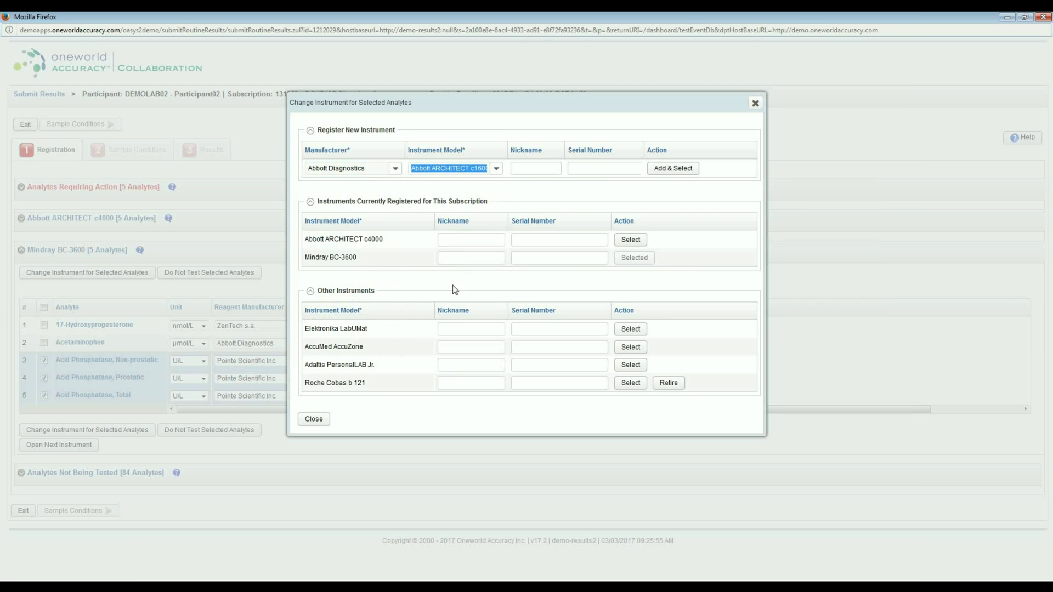
left_click(675, 173)
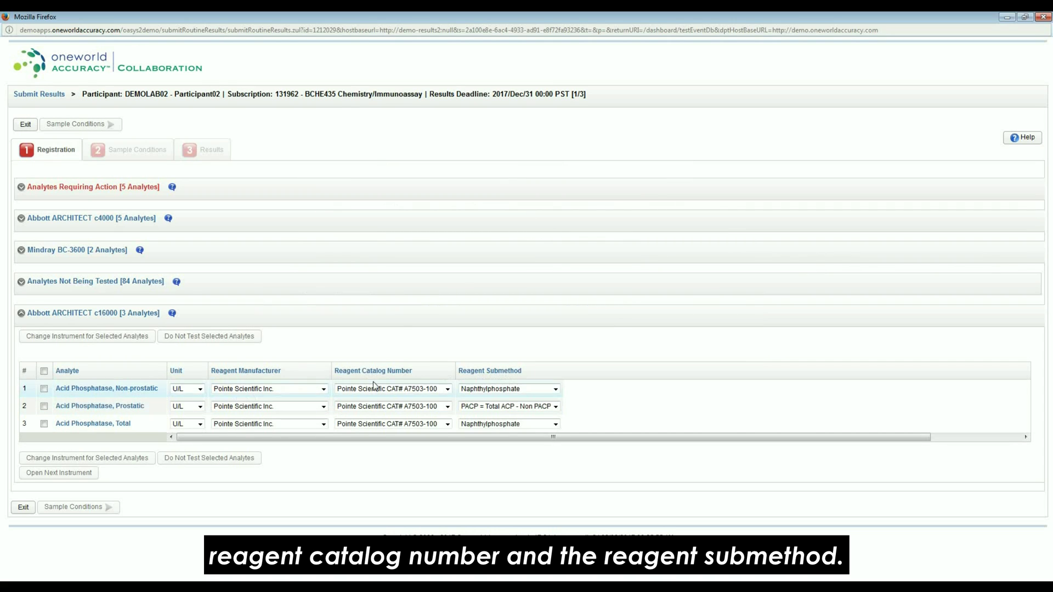
- Set Pointe Scientific Inc. as Non-prostatic Acid Phosphatase's reagent, after cancelling a 'not listed' request
left_click(323, 390)
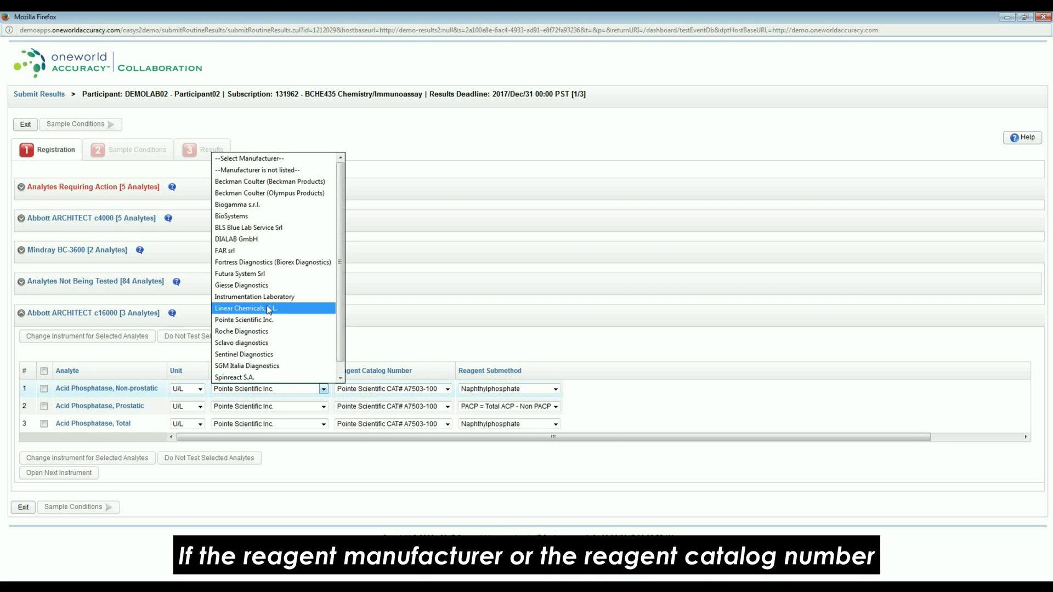
left_click(258, 171)
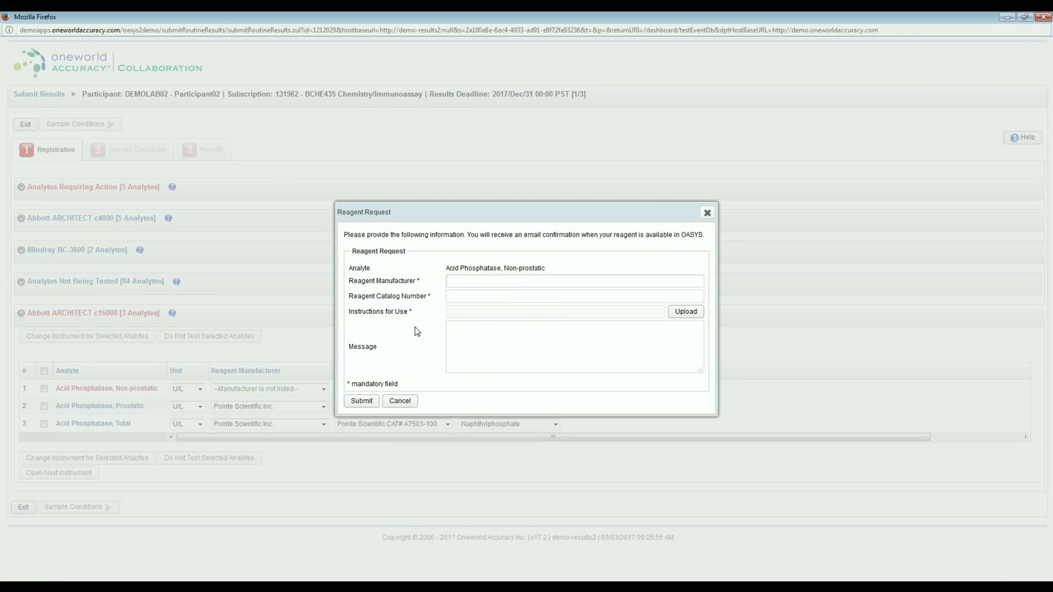
left_click(401, 402)
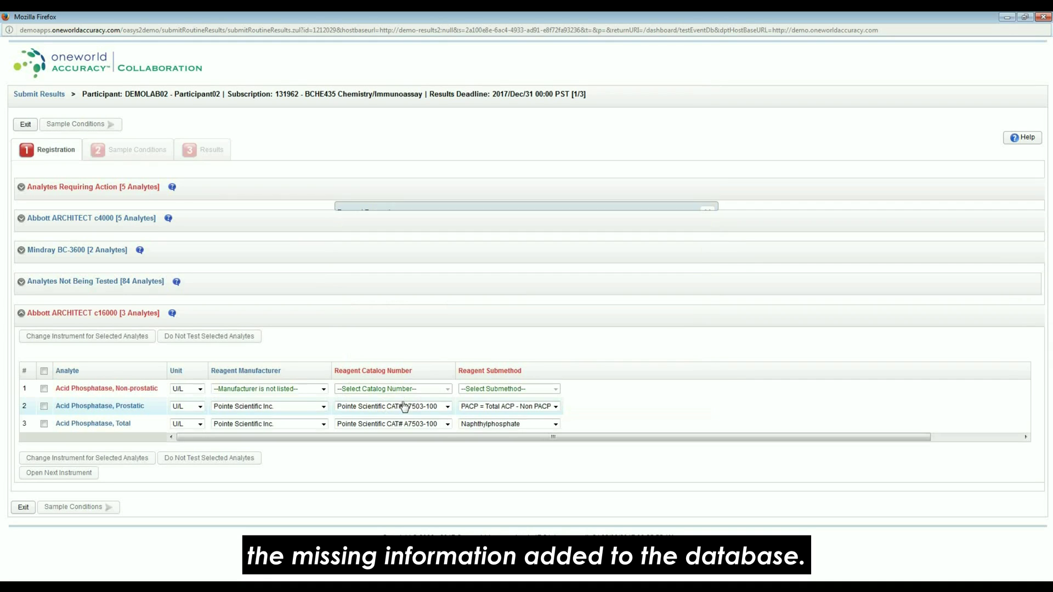
left_click(323, 388)
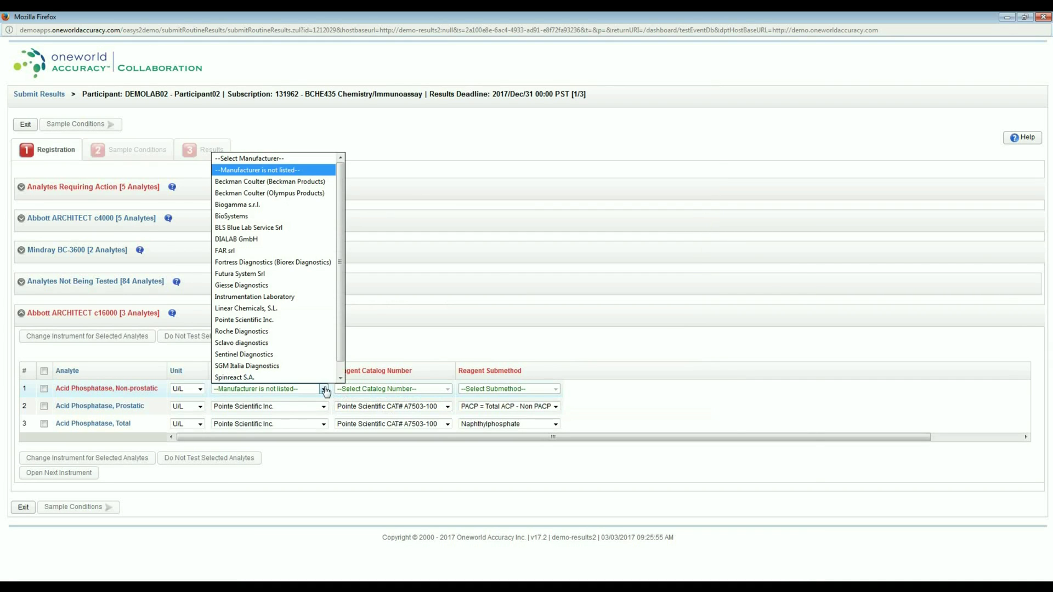
left_click(261, 322)
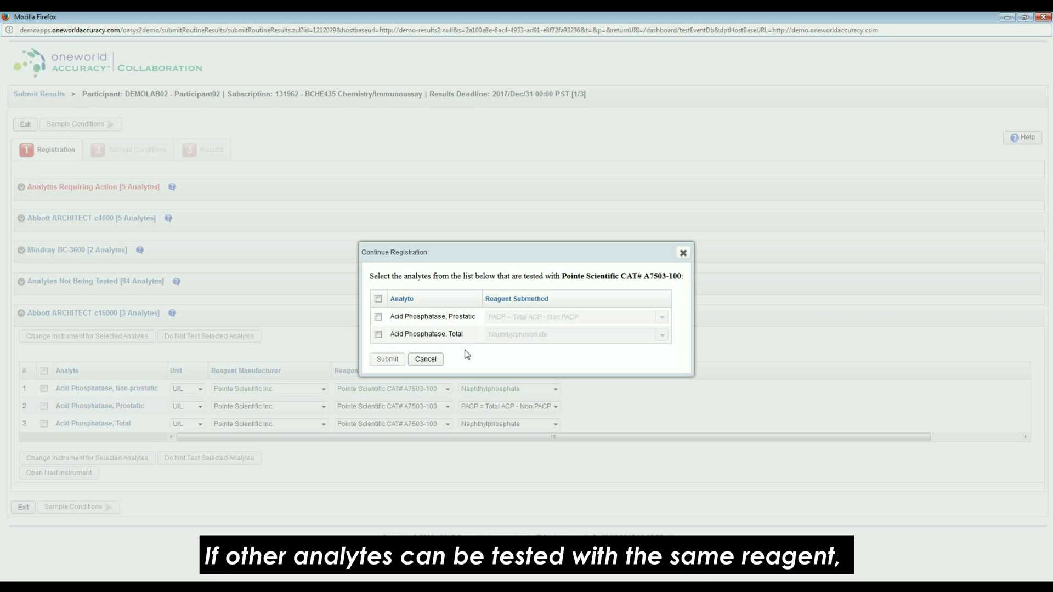
- Share the Pointe Scientific CAT# A7503-100 reagent with Prostatic and Total Acid Phosphatase
left_click(377, 300)
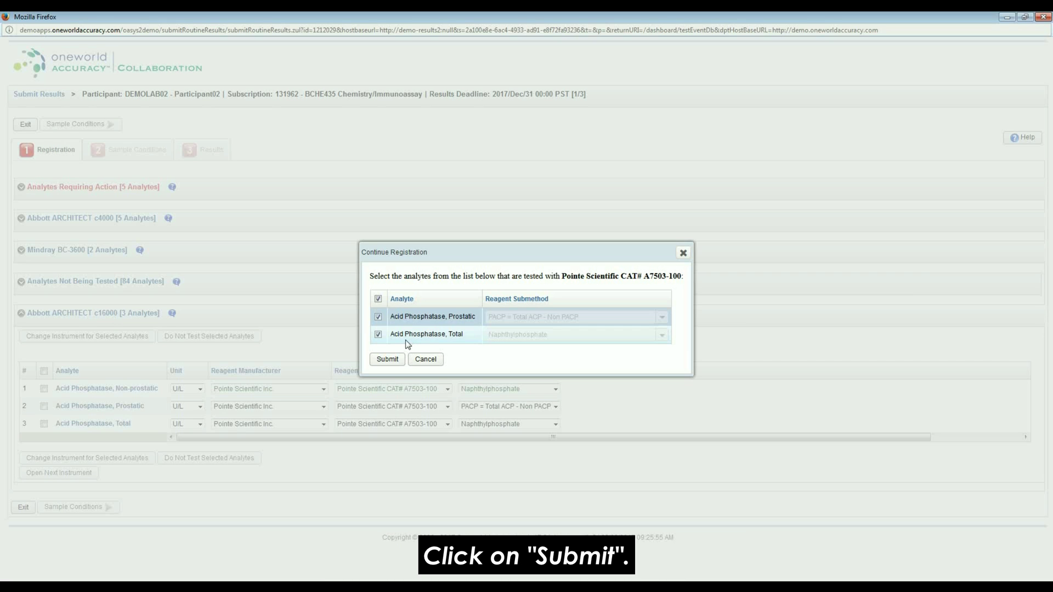
left_click(387, 359)
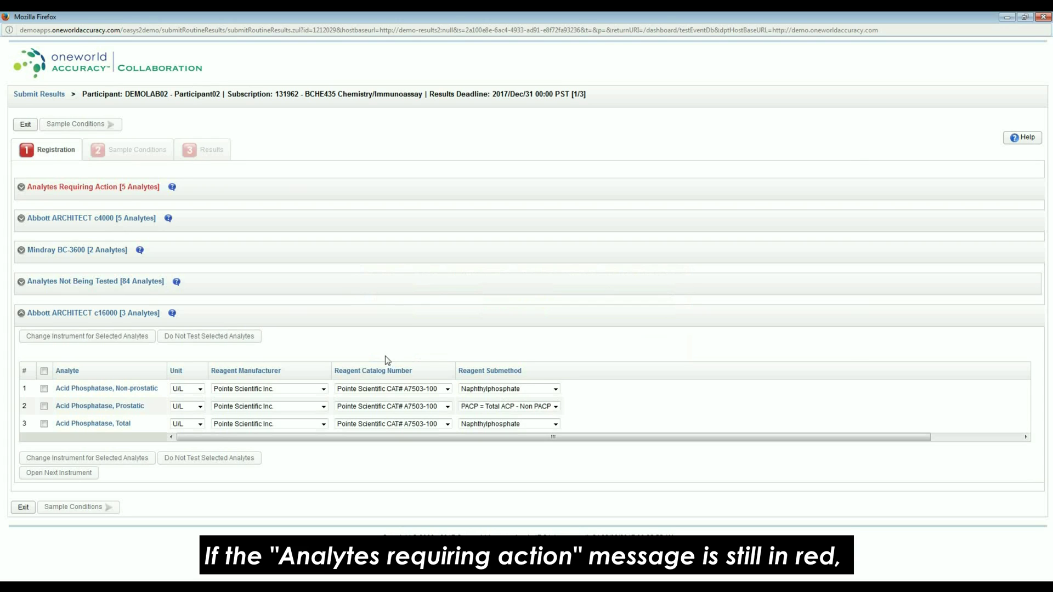
- Select all five analytes requiring action and confirm Do Not Test, dismissing the instrument chooser
left_click(21, 187)
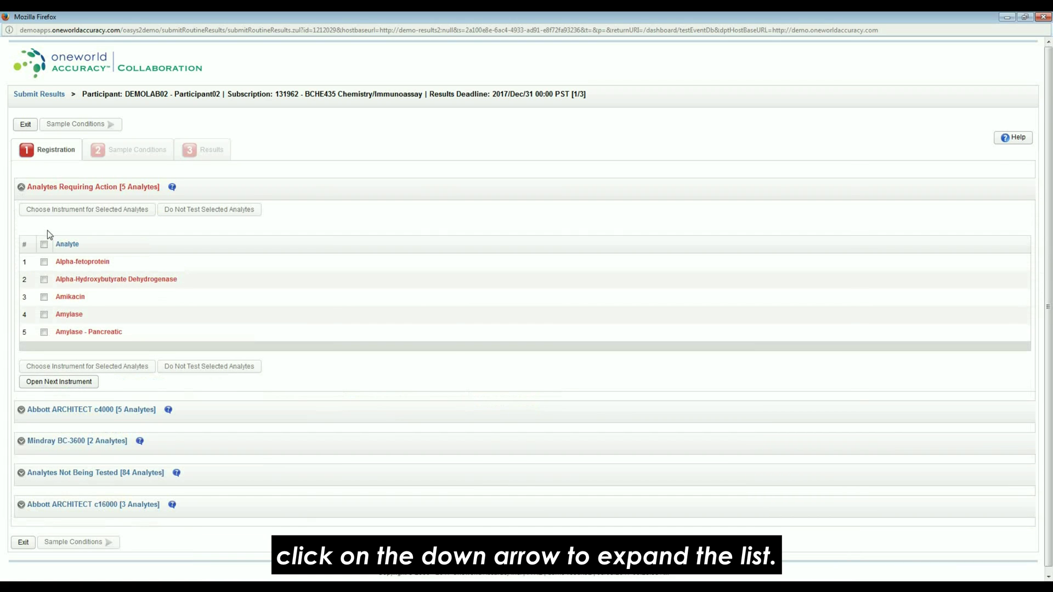
left_click(44, 263)
left_click(44, 280)
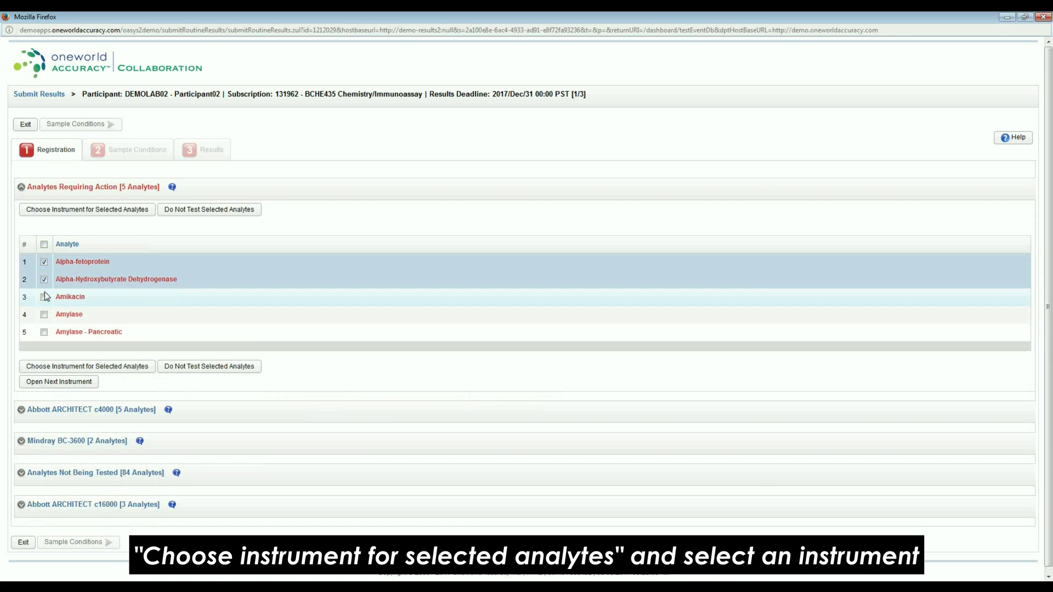
left_click(44, 297)
left_click(43, 332)
left_click(44, 314)
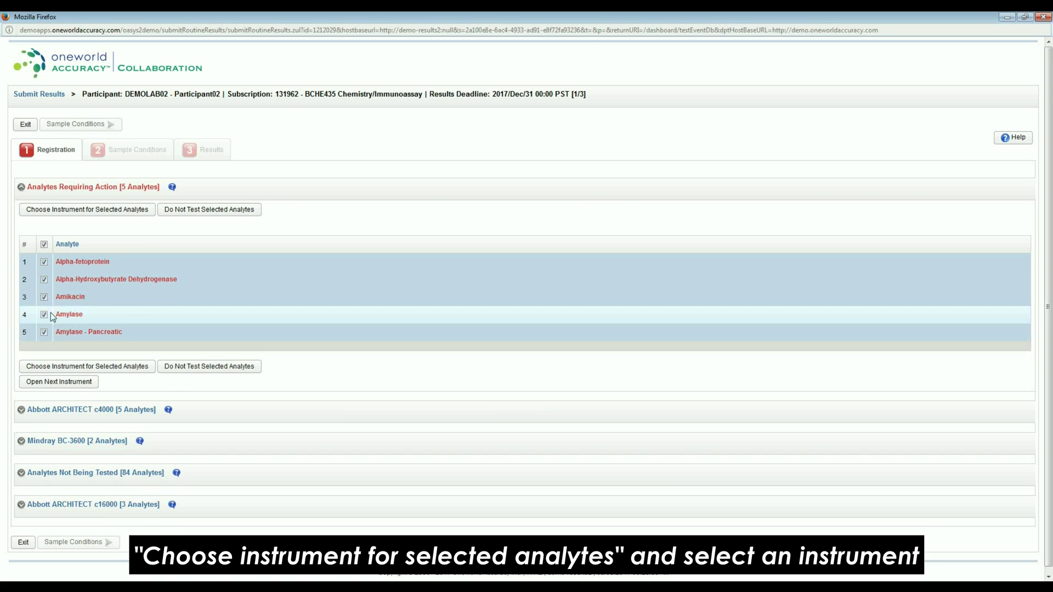
left_click(76, 211)
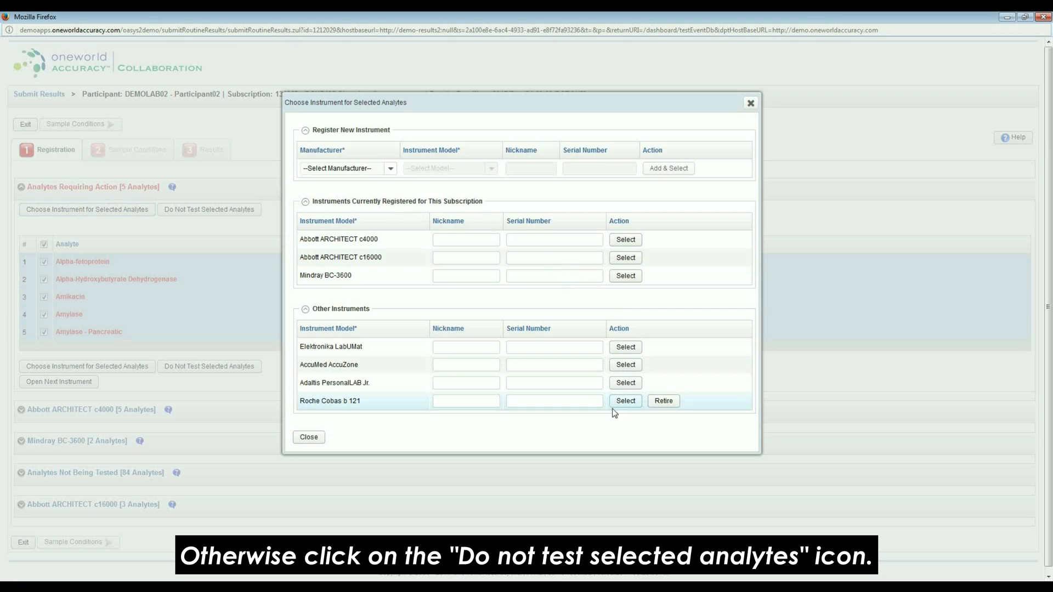
left_click(317, 438)
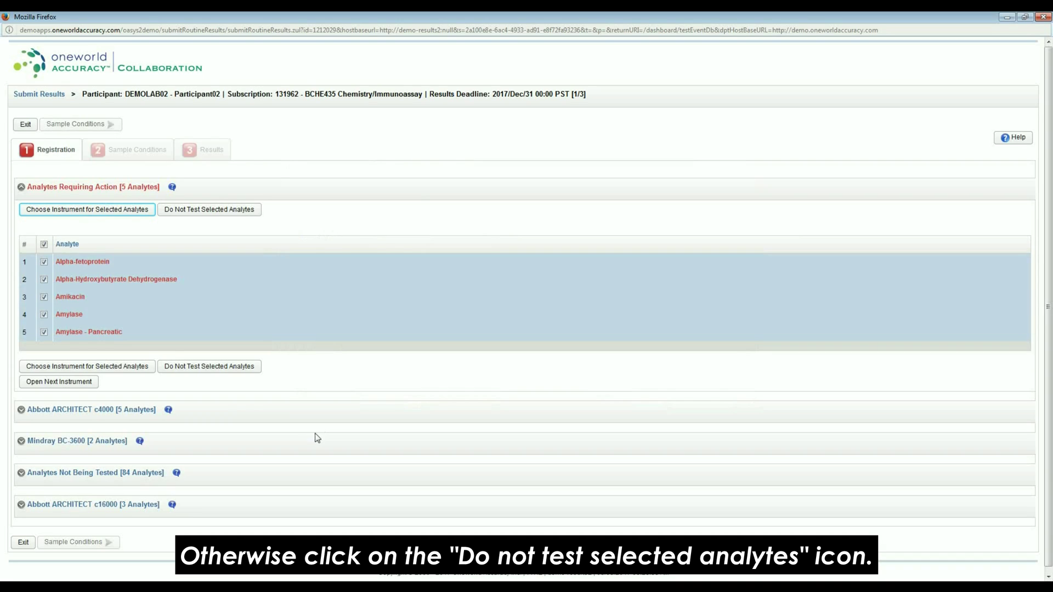
left_click(208, 210)
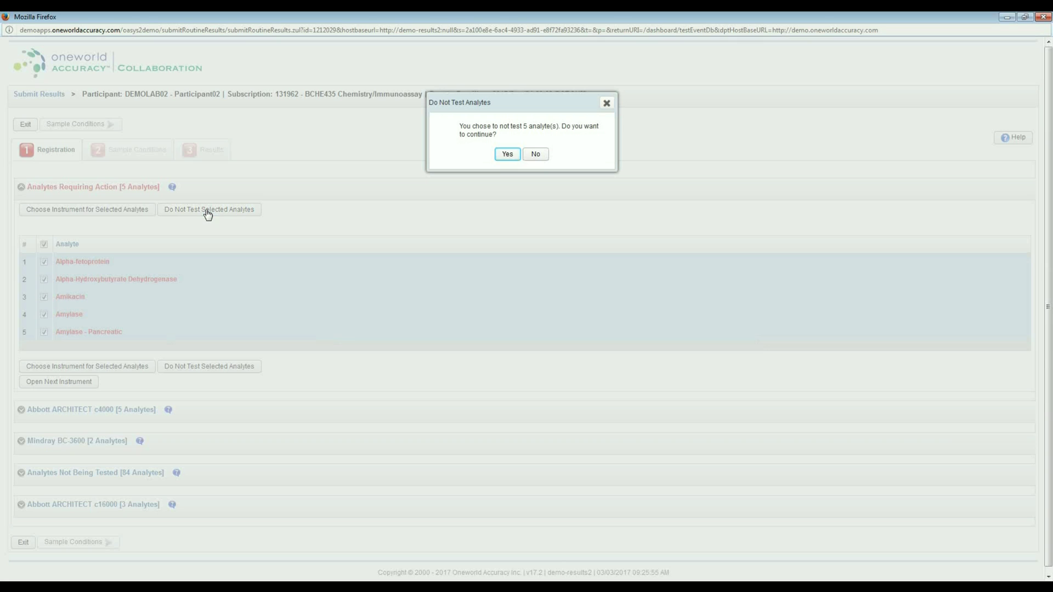
left_click(505, 155)
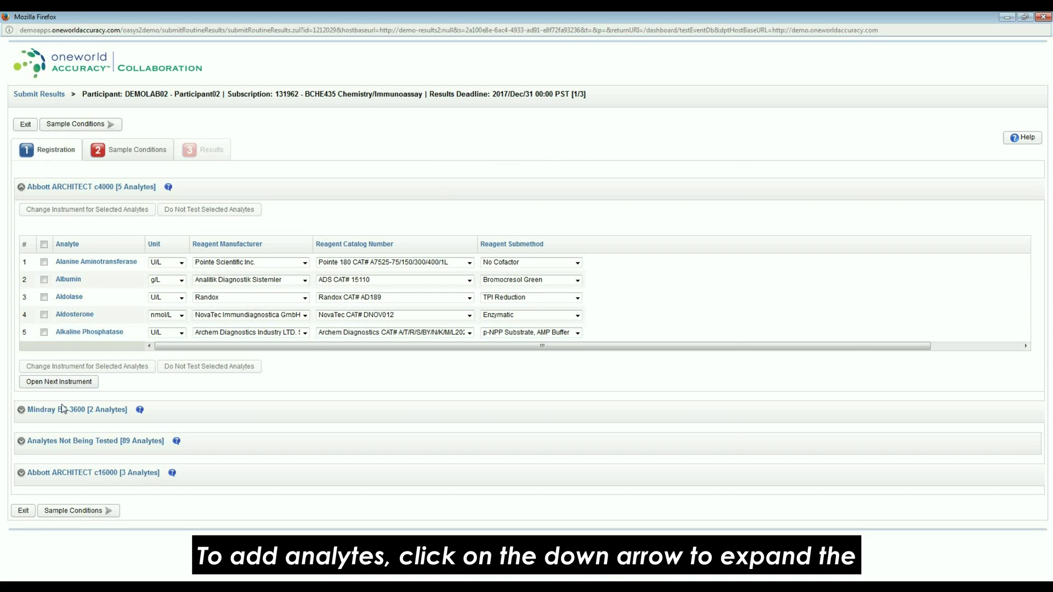
- From the not-tested list, select Alpha-fetoprotein, Alpha-Hydroxybutyrate Dehydrogenase and Amikacin for testing
left_click(21, 442)
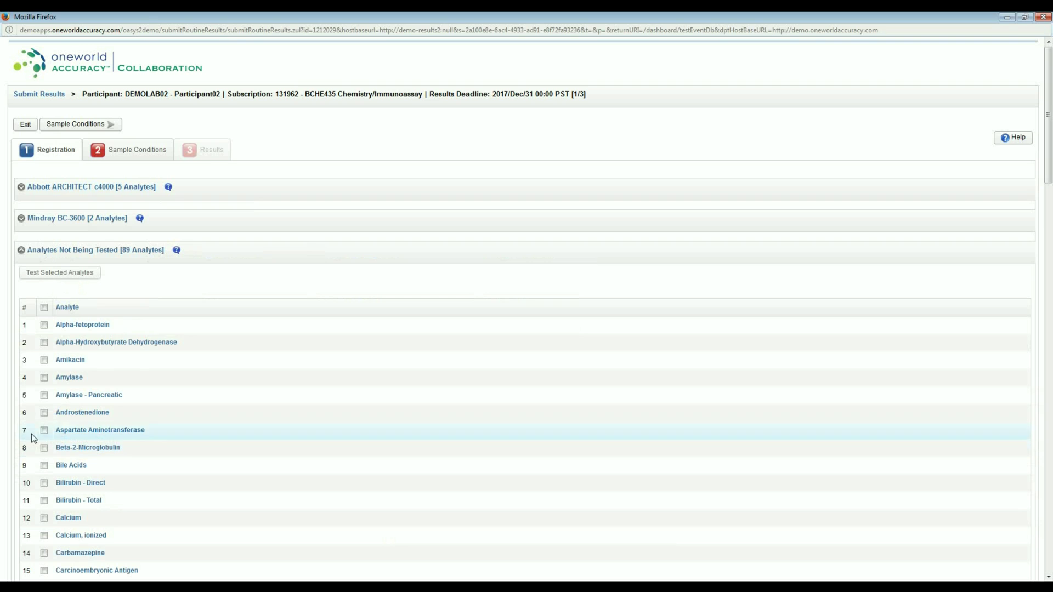
scroll(84, 337, "down", 1)
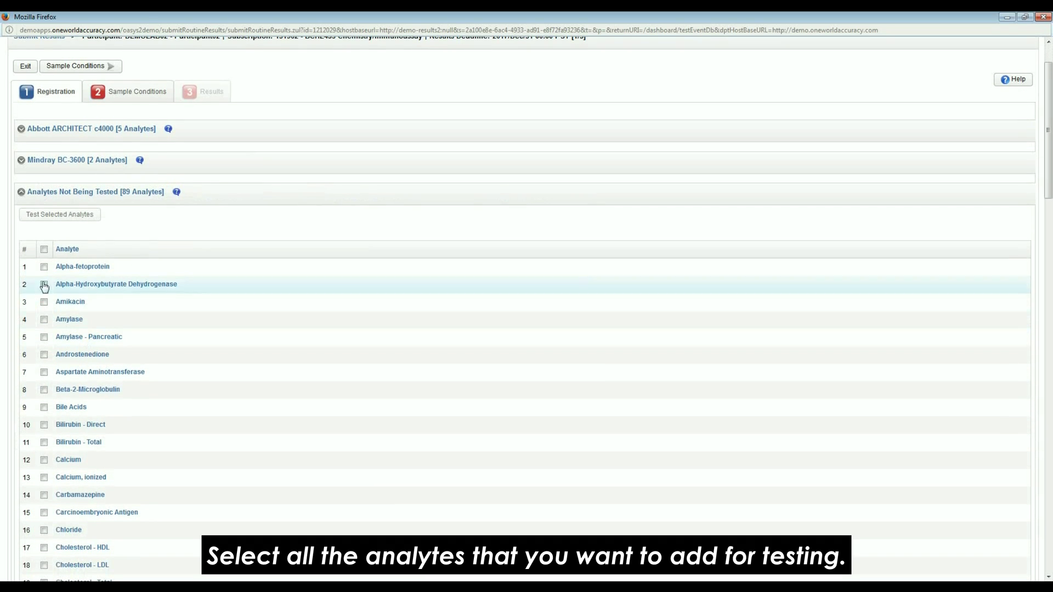
left_click(44, 267)
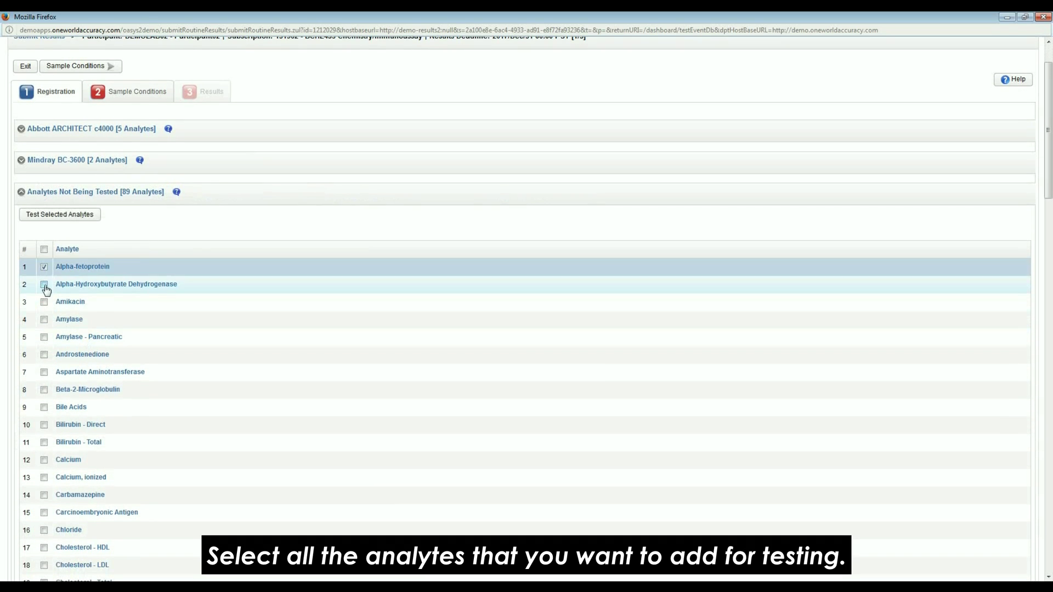
left_click(43, 285)
left_click(44, 303)
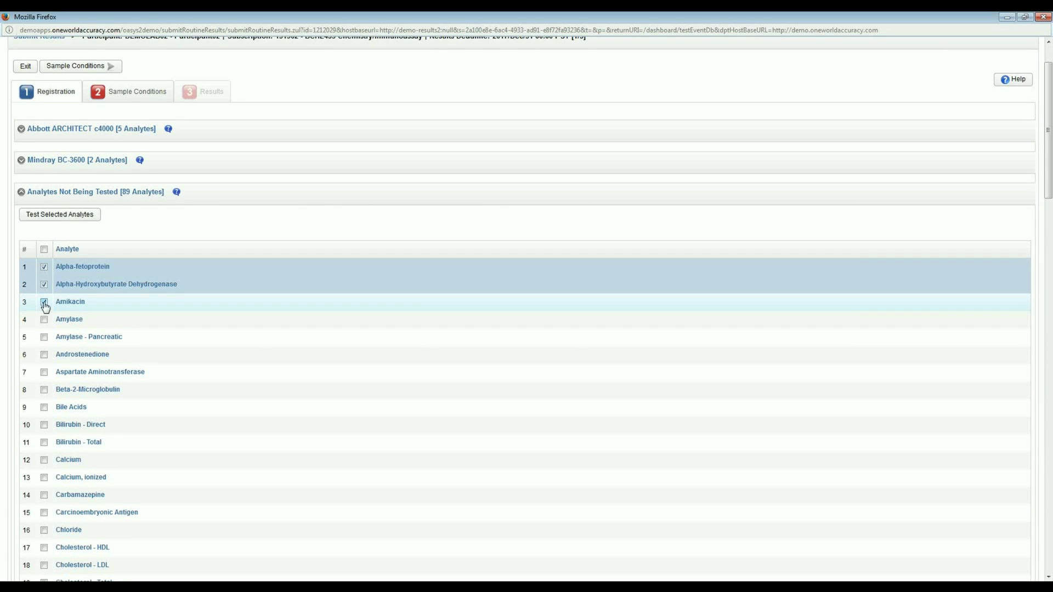
left_click(67, 219)
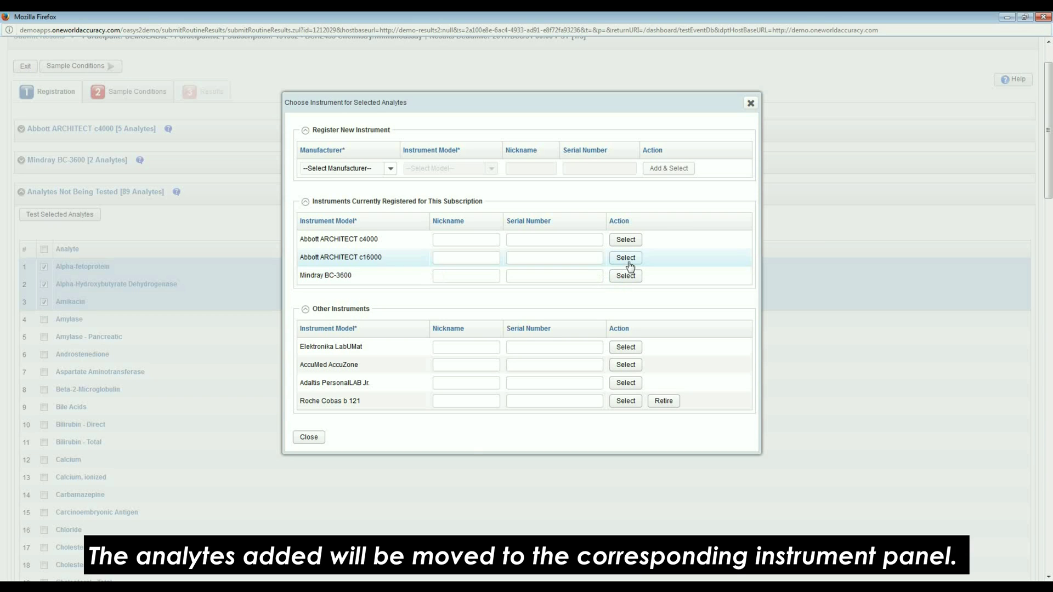
- Choose Abbott ARCHITECT c4000 as the instrument for the three selected analytes
left_click(634, 244)
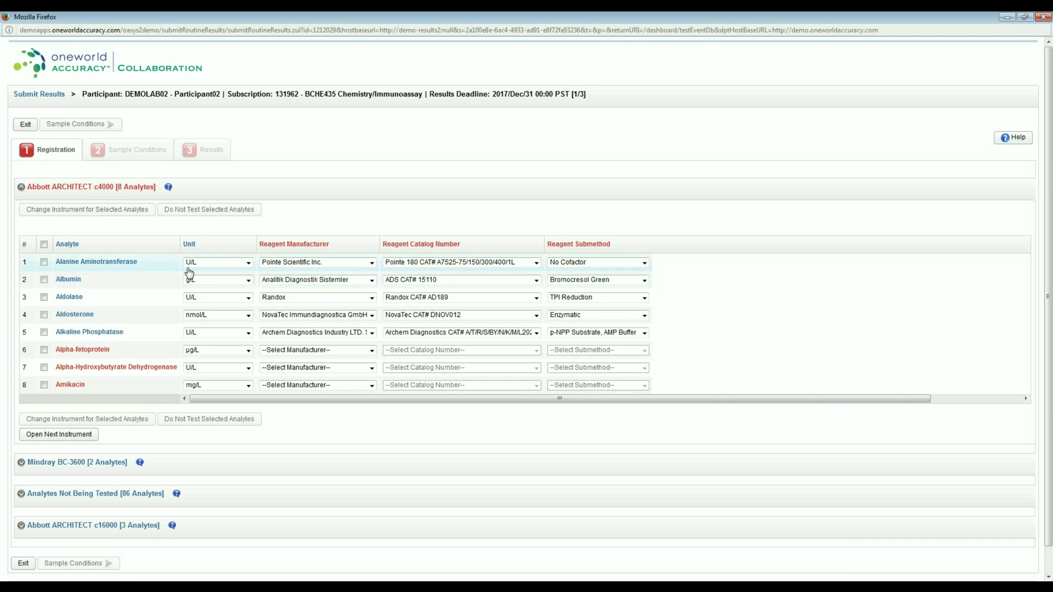
- Set reagent makers: Alpha-fetoprotein Cisbio Bioassays, Alpha-HBDH Diagnosticum Zrt., Amikacin Beckman Coulter
left_click(351, 353)
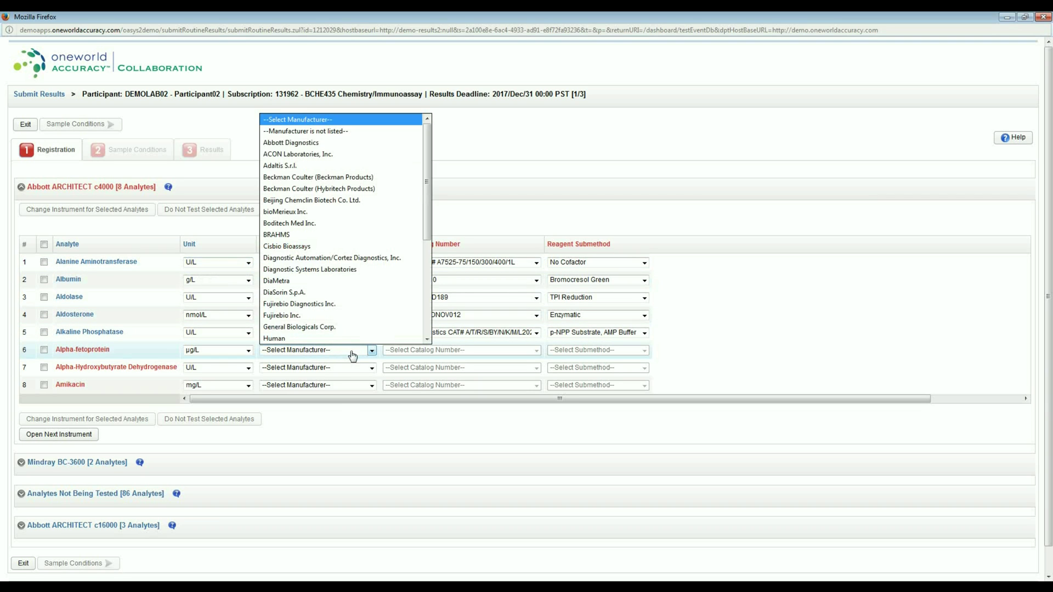
left_click(286, 247)
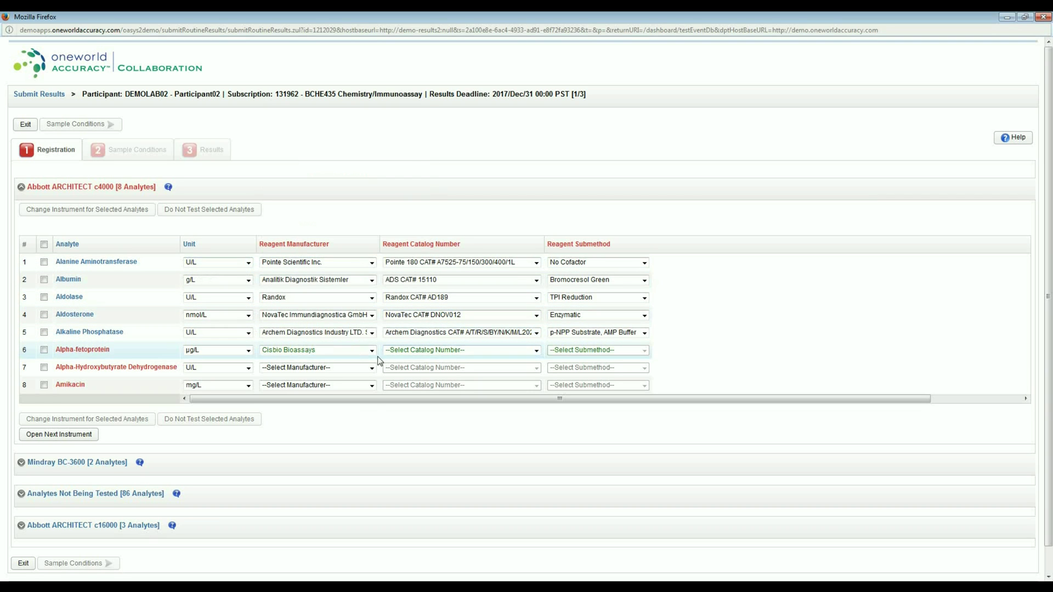
left_click(367, 371)
left_click(336, 403)
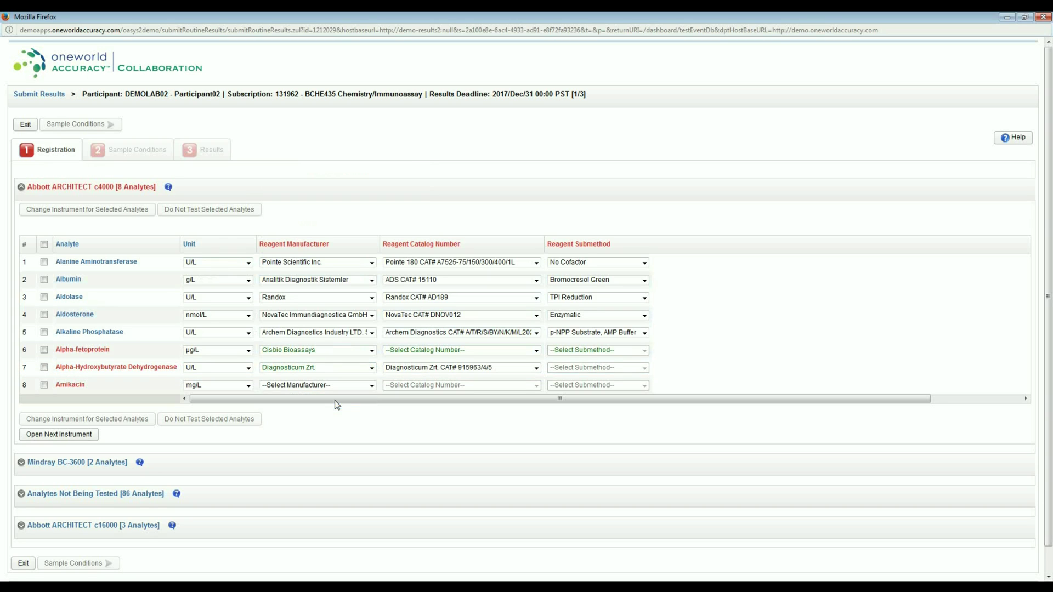
left_click(354, 387)
left_click(329, 432)
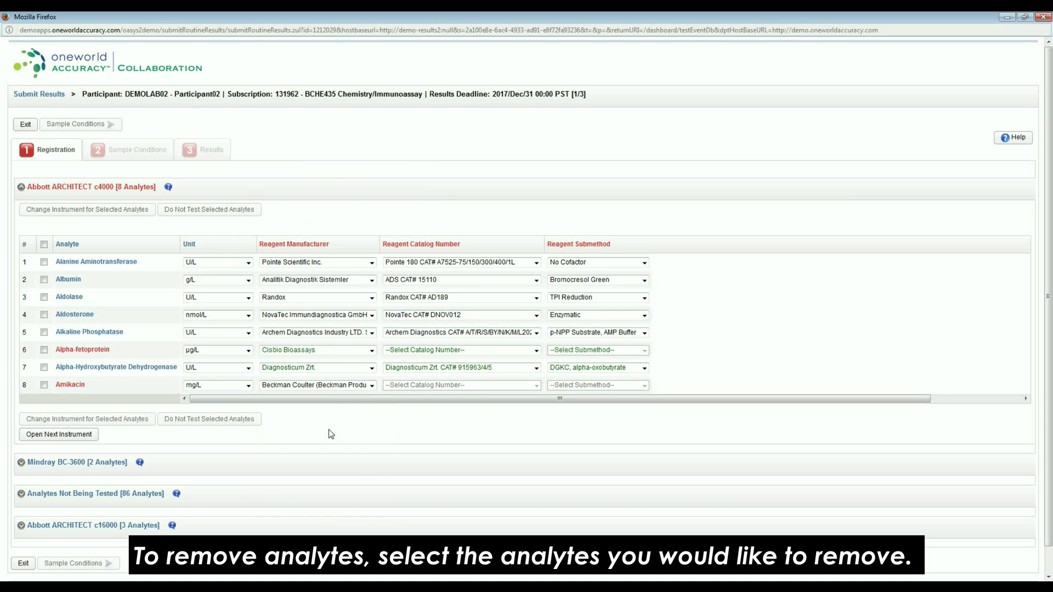
- Mark rows 6–8 as Do Not Test, confirm, and check the not-tested list
left_click(44, 350)
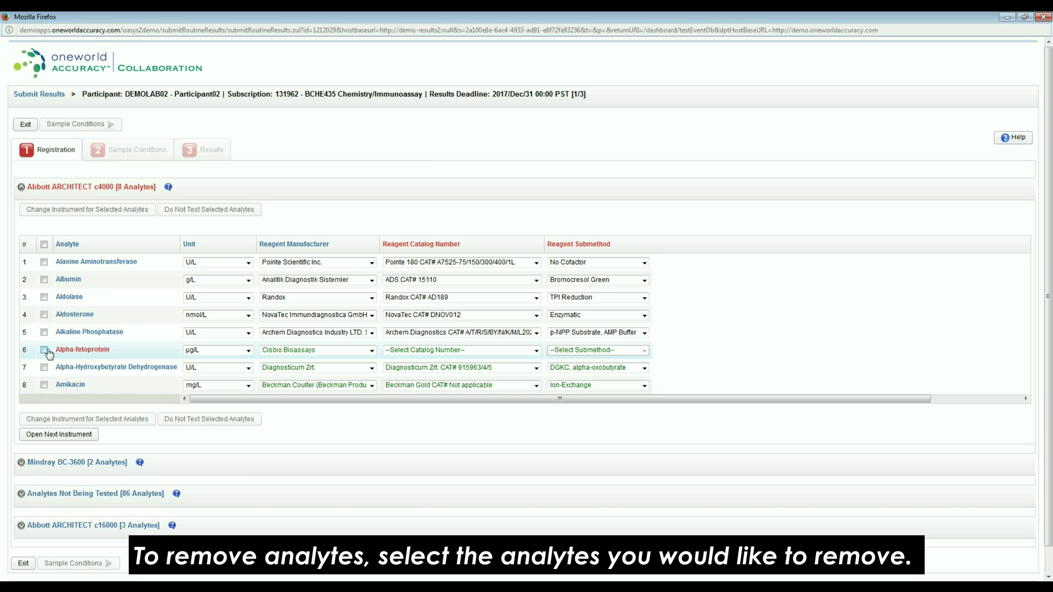
left_click(44, 368)
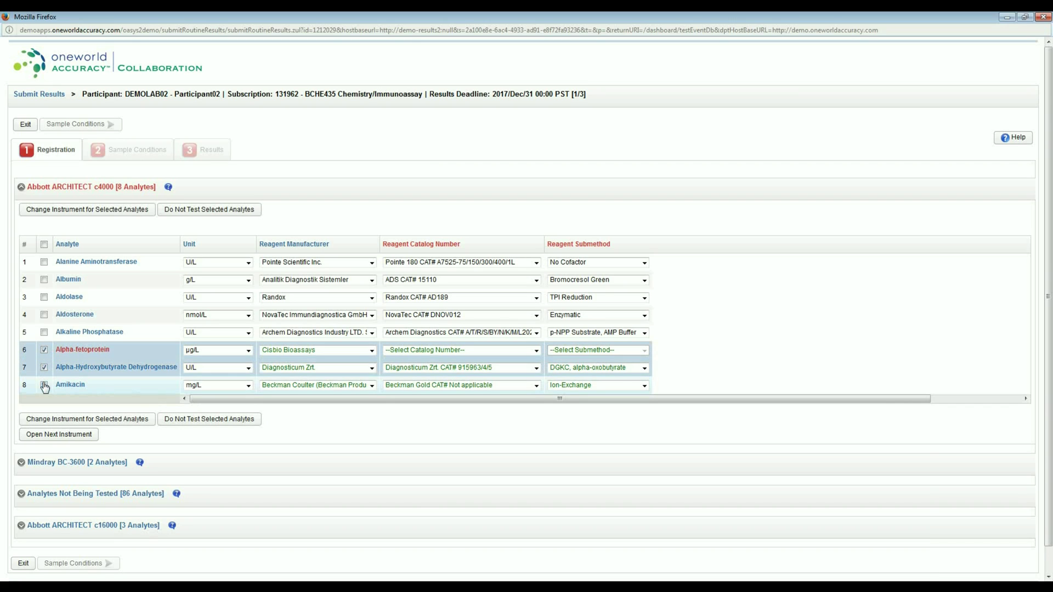
left_click(43, 384)
left_click(201, 210)
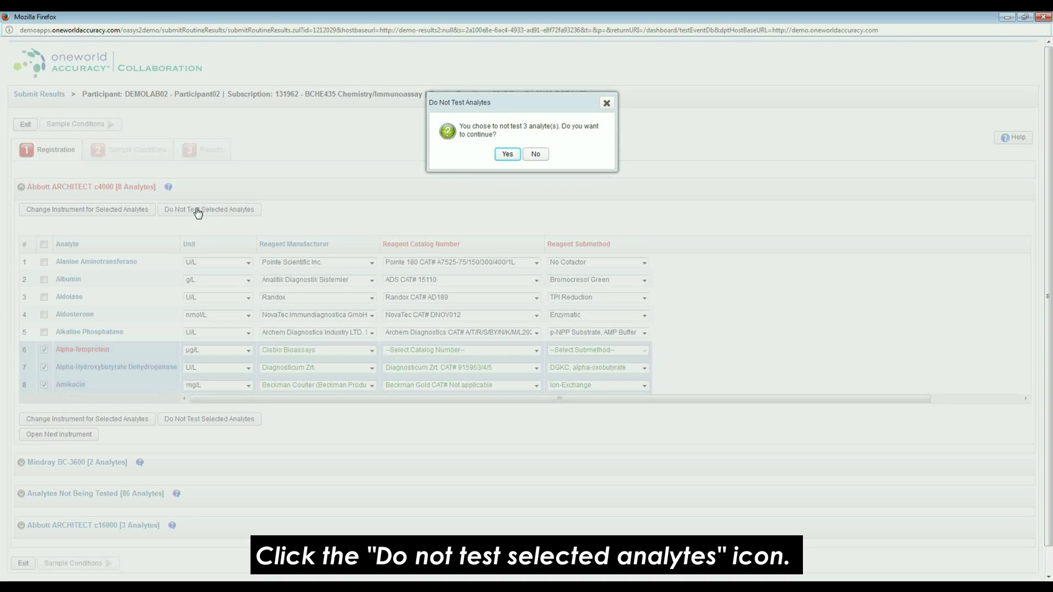
left_click(508, 154)
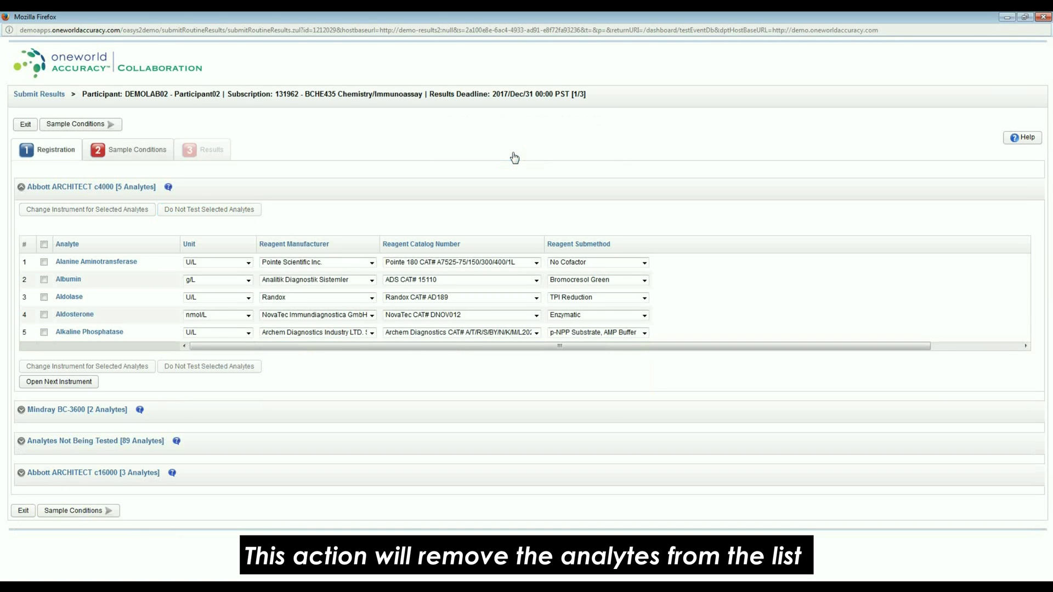
left_click(22, 442)
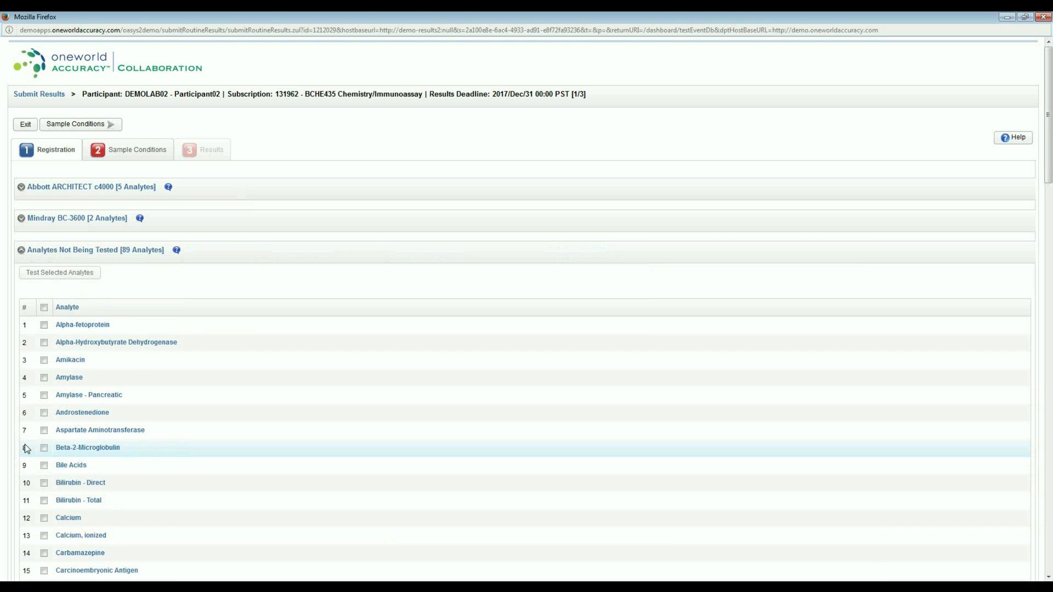
scroll(62, 417, "down", 5)
scroll(62, 414, "down", 3)
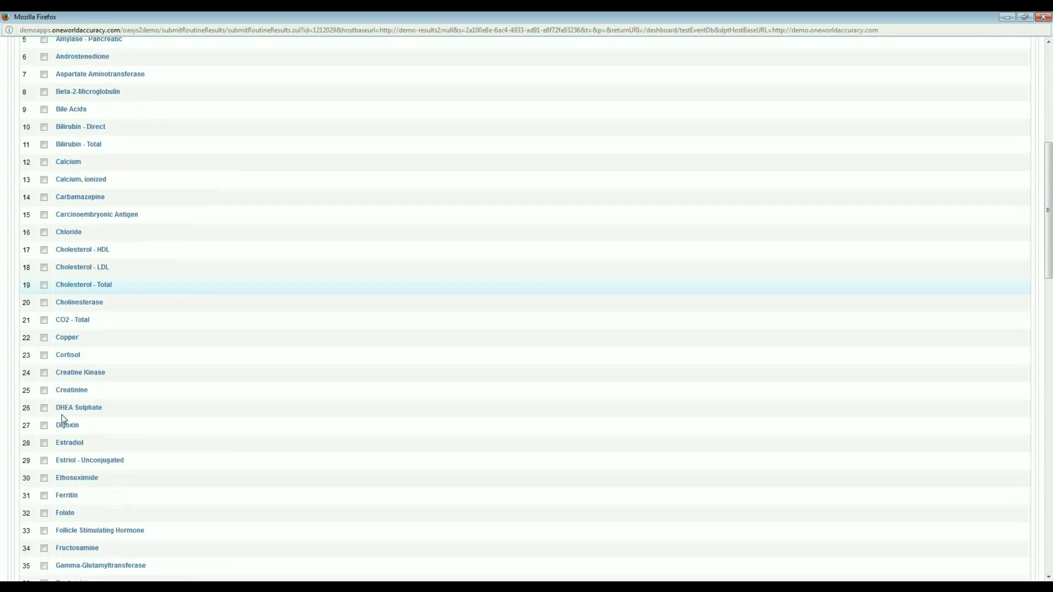
scroll(62, 414, "down", 3)
scroll(62, 413, "up", 7)
scroll(61, 414, "up", 5)
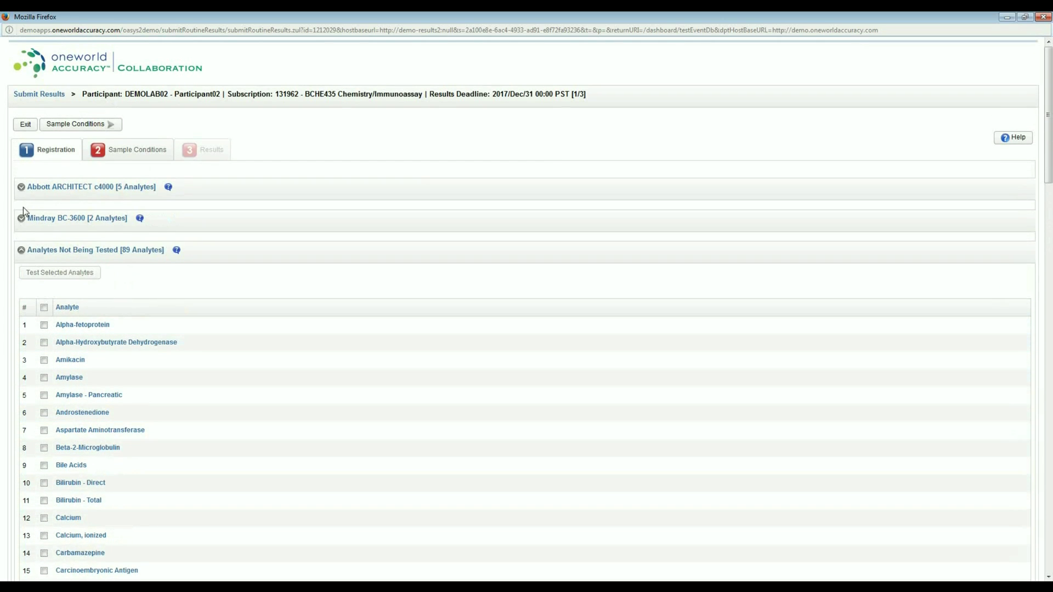
- Collapse the analytes-not-tested list and confirm exiting the Submit Results page to the dashboard
left_click(22, 251)
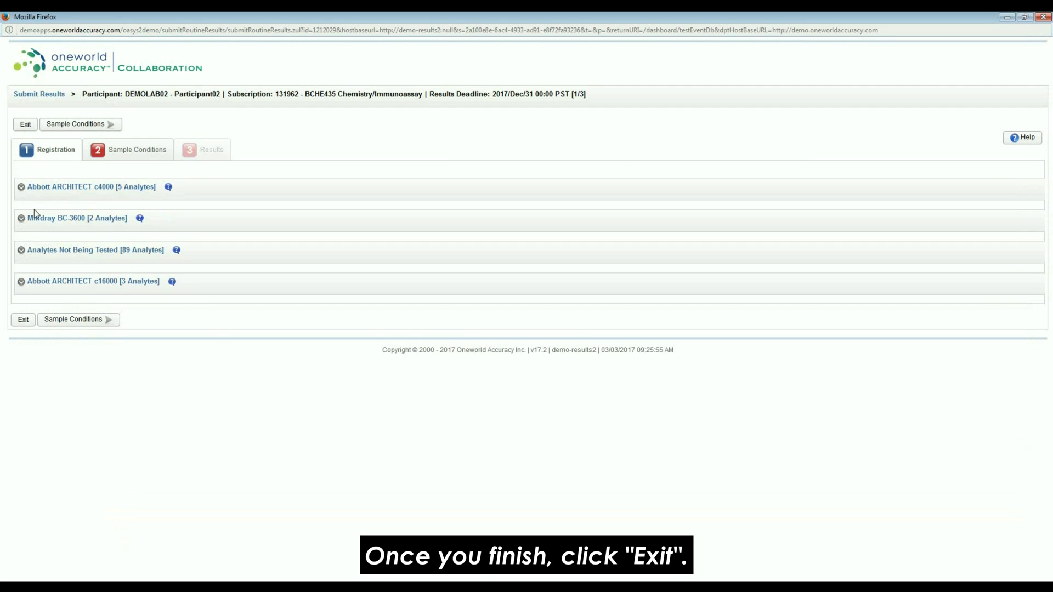
left_click(24, 320)
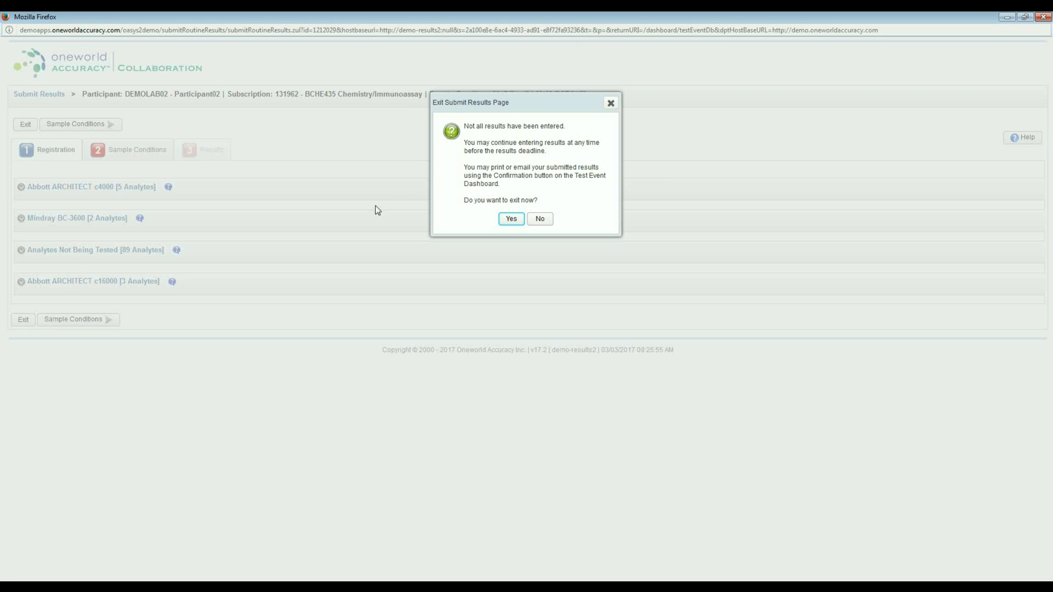
left_click(511, 219)
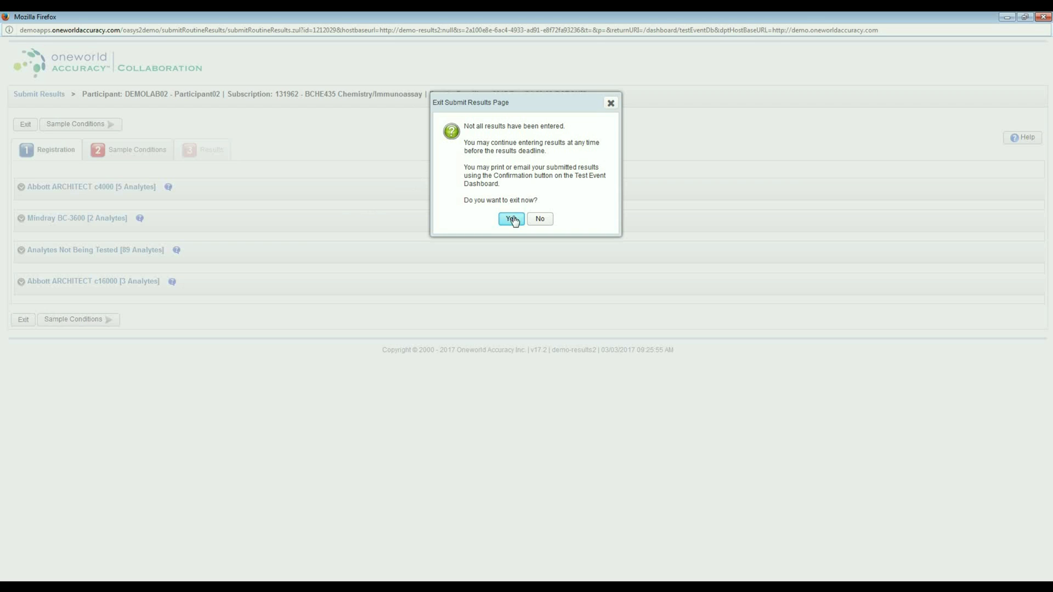